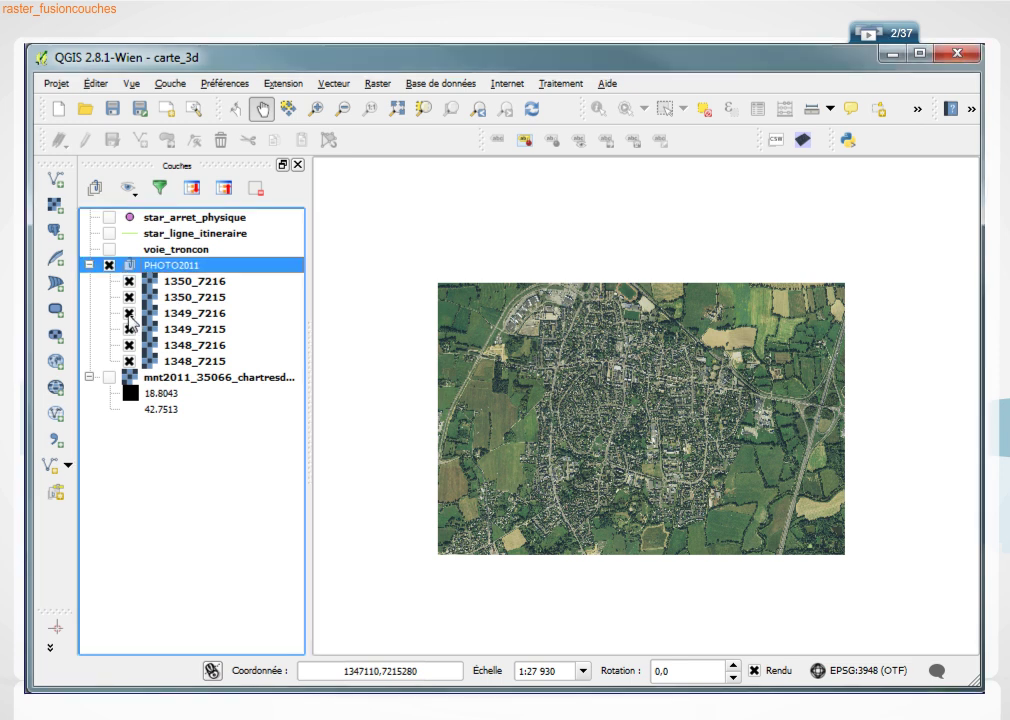
Hide tile 1349_7216 to check its extent and turn the whole PHOTO2011 group back on.
{"action": "left_click", "coordinate": [129, 313]}
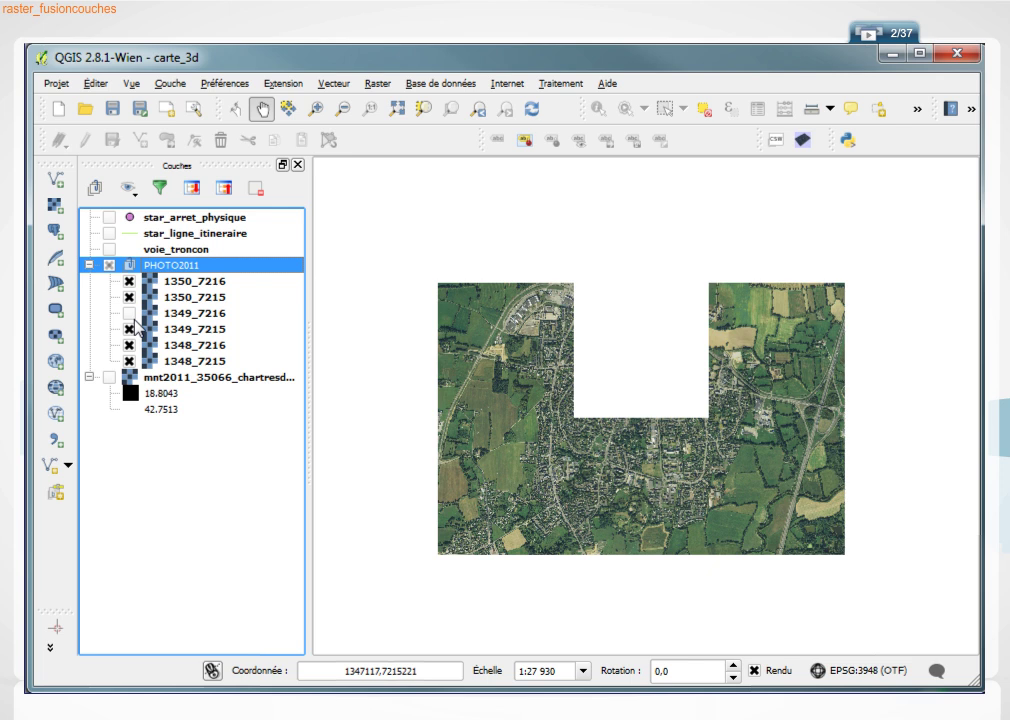
{"action": "left_click", "coordinate": [109, 263]}
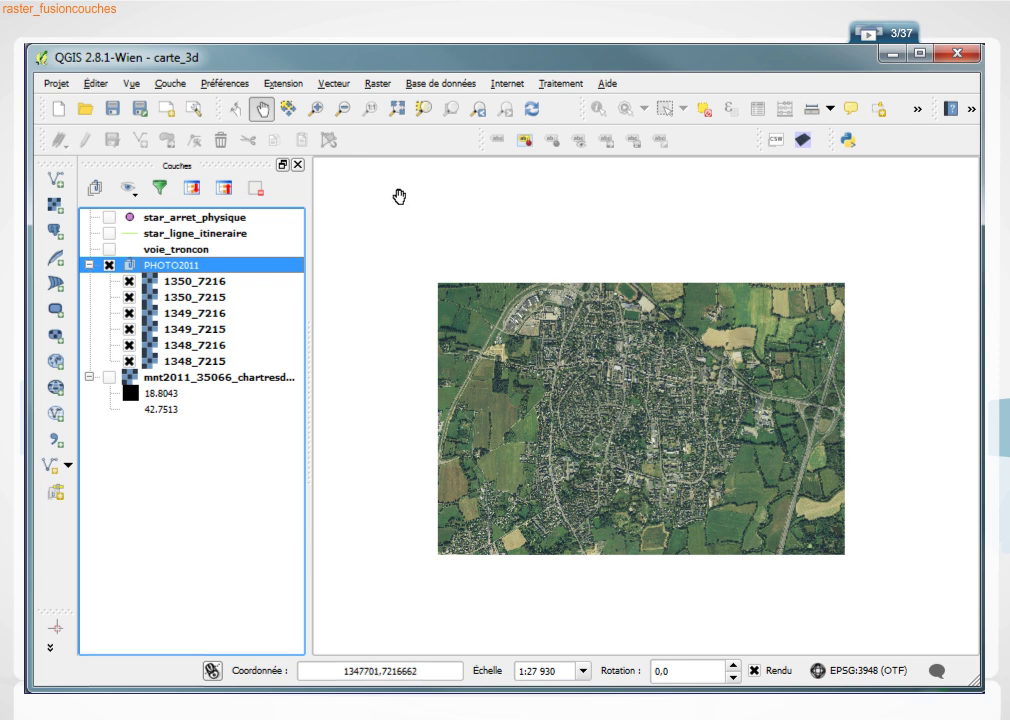
Start the raster merge tool in directory mode with the DONNEES\ORTHOPHOTO_chartres folder as the source.
{"action": "left_click", "coordinate": [385, 85]}
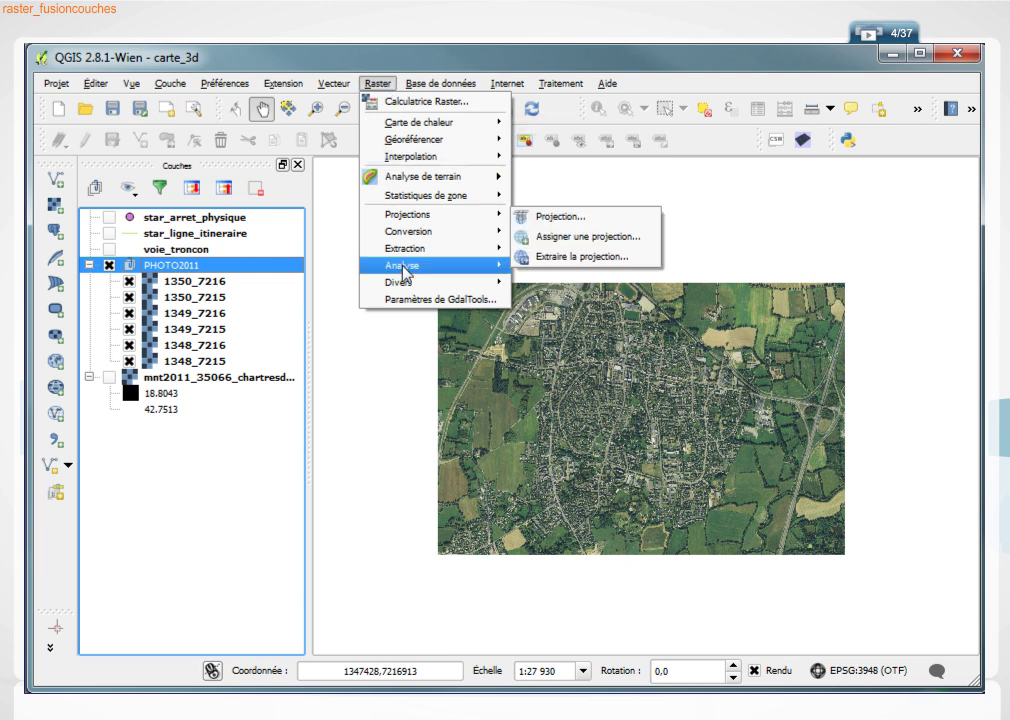
{"action": "mouse_move", "coordinate": [460, 282]}
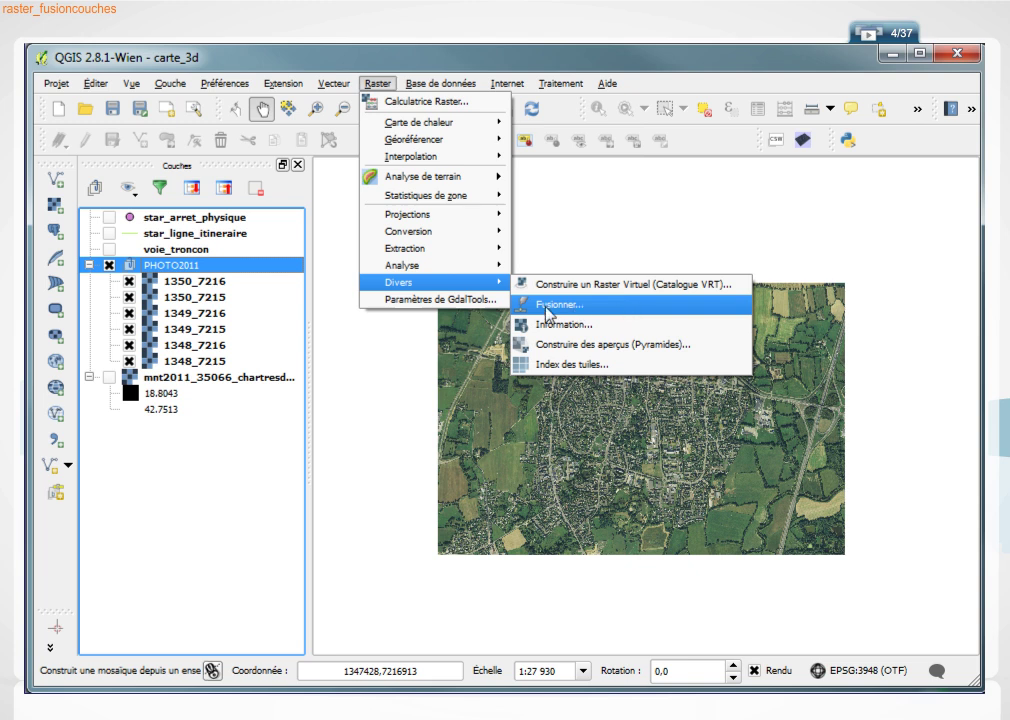
{"action": "left_click", "coordinate": [591, 317]}
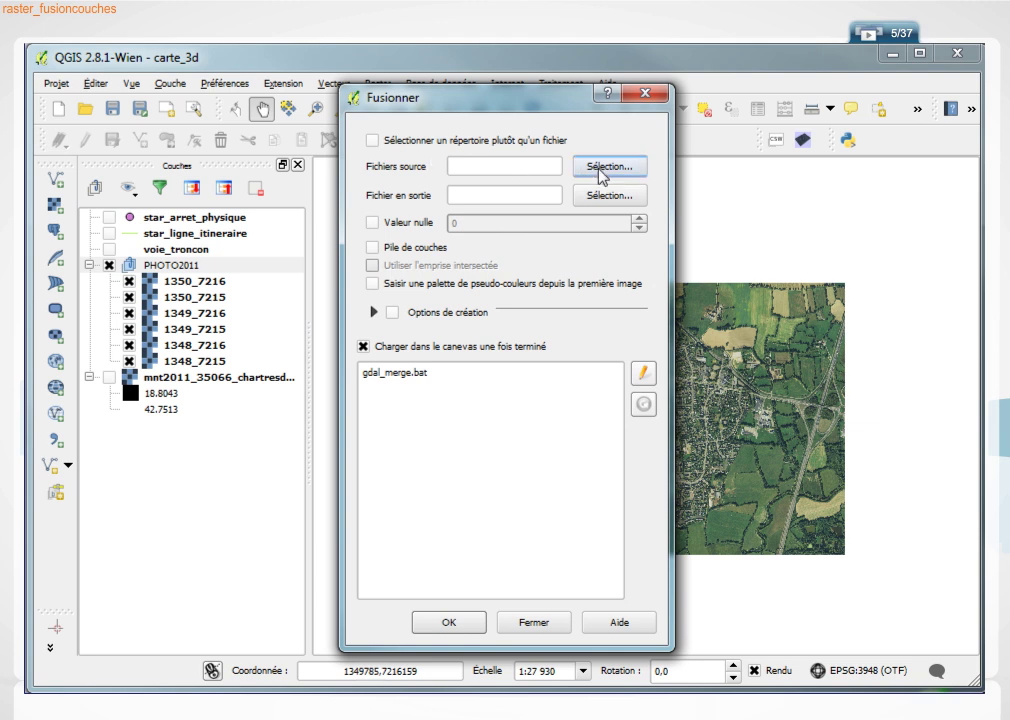
{"action": "left_click", "coordinate": [395, 141]}
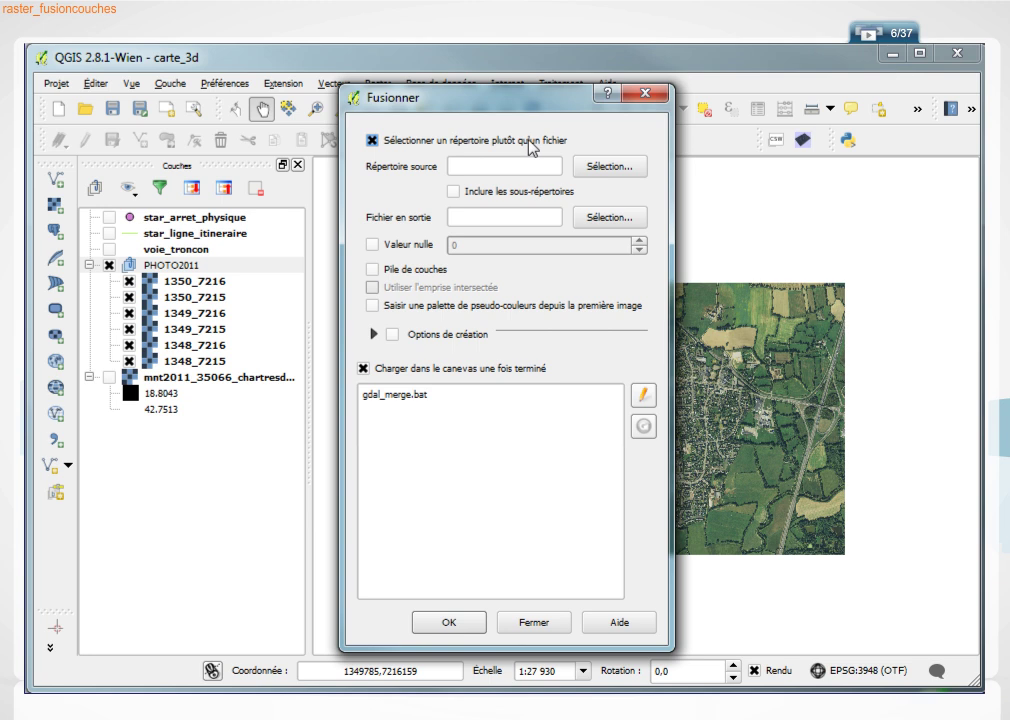
{"action": "left_click", "coordinate": [594, 168]}
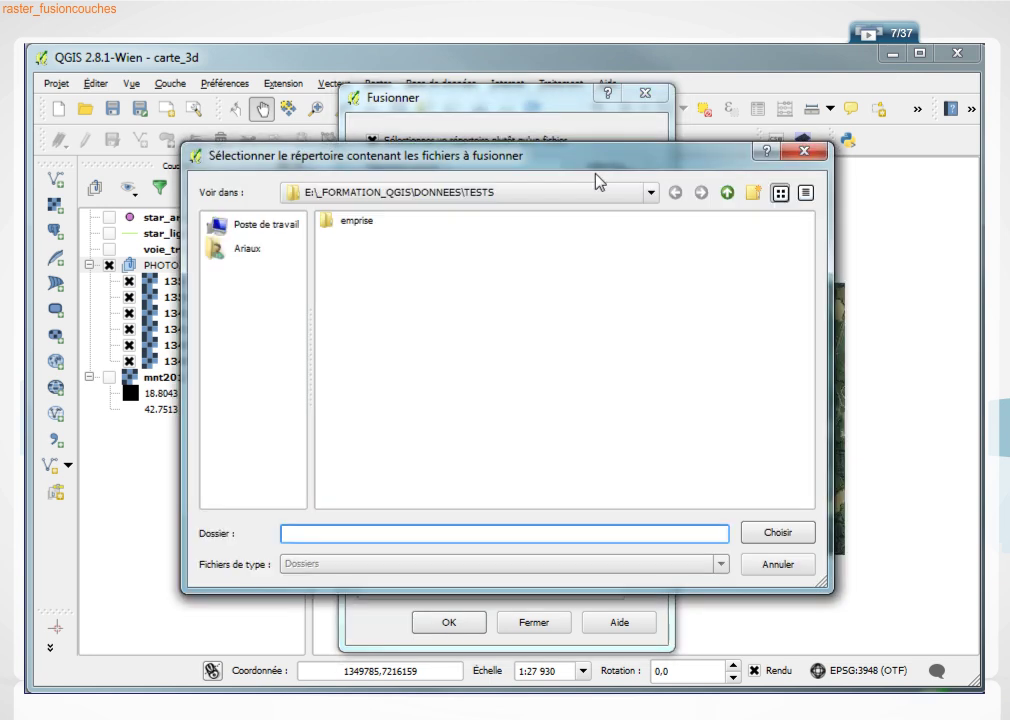
{"action": "left_click", "coordinate": [727, 192]}
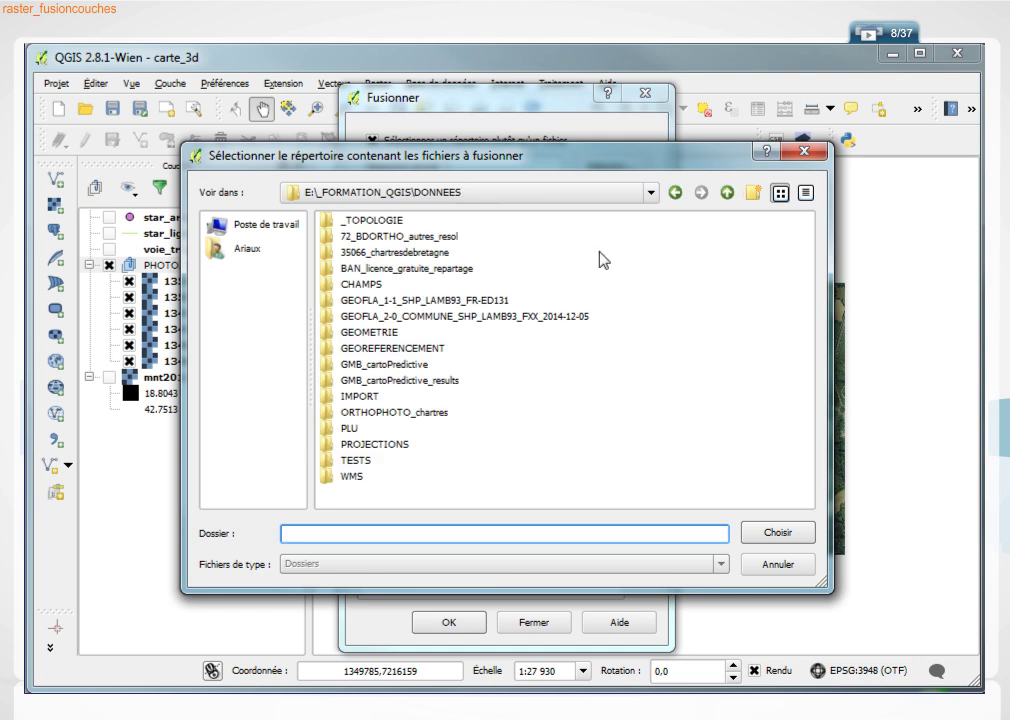
{"action": "left_click", "coordinate": [380, 413]}
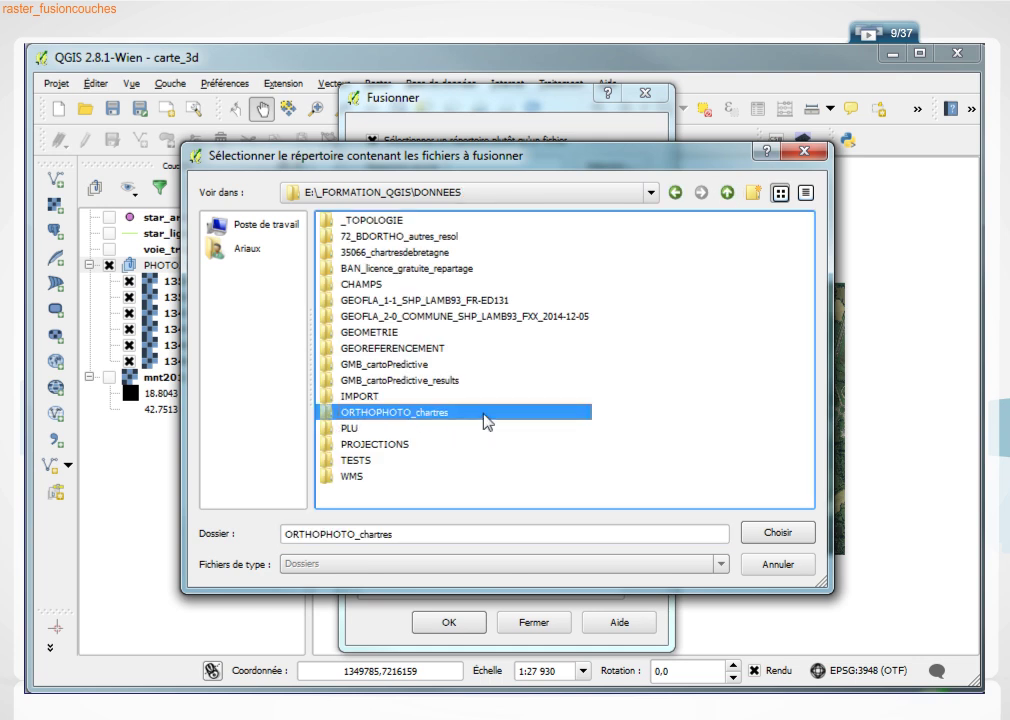
{"action": "left_click", "coordinate": [748, 533]}
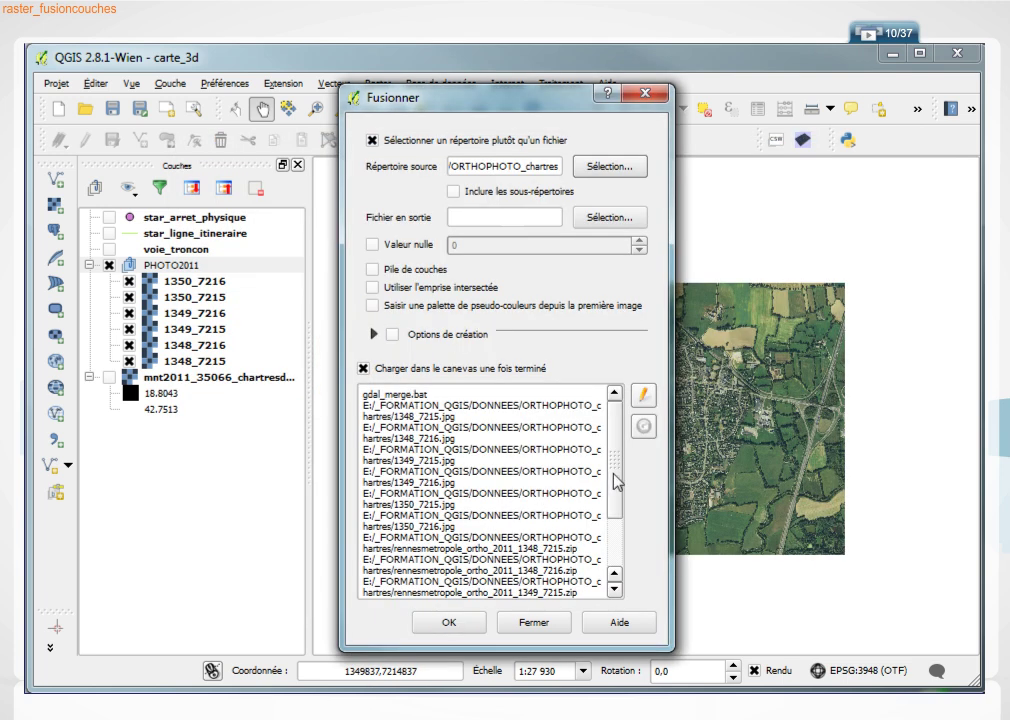
Examine the generated gdal_merge command to see which file types from the source folder are included.
{"action": "left_click_drag", "start_coordinate": [614, 481], "coordinate": [614, 520]}
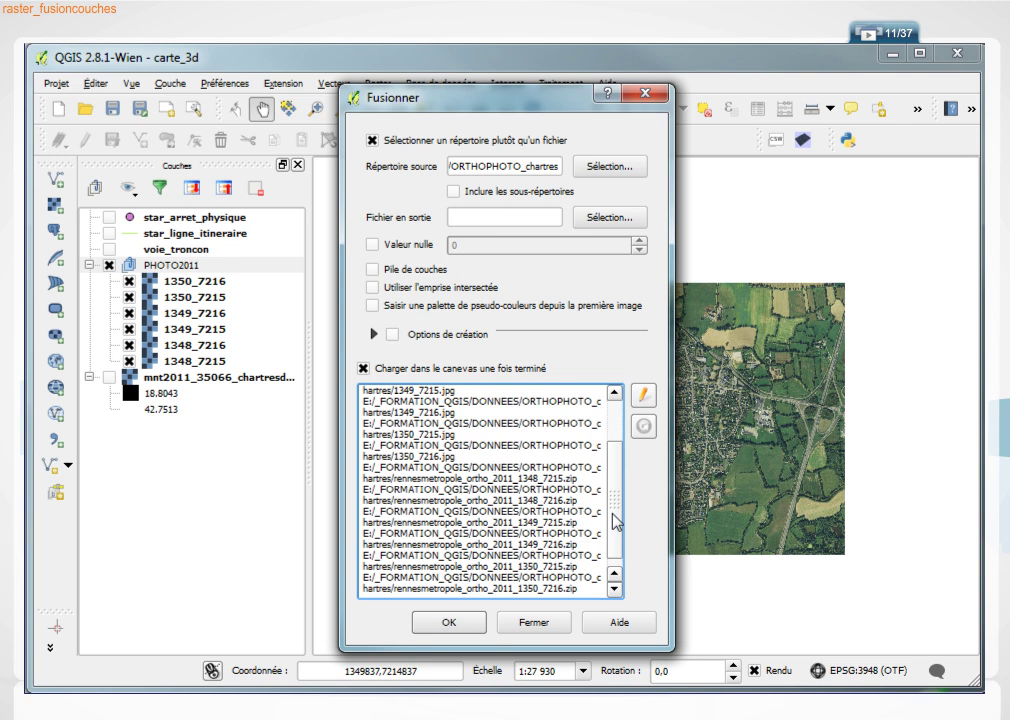
{"action": "scroll", "coordinate": [615, 525], "scroll_direction": "up", "scroll_amount": 3}
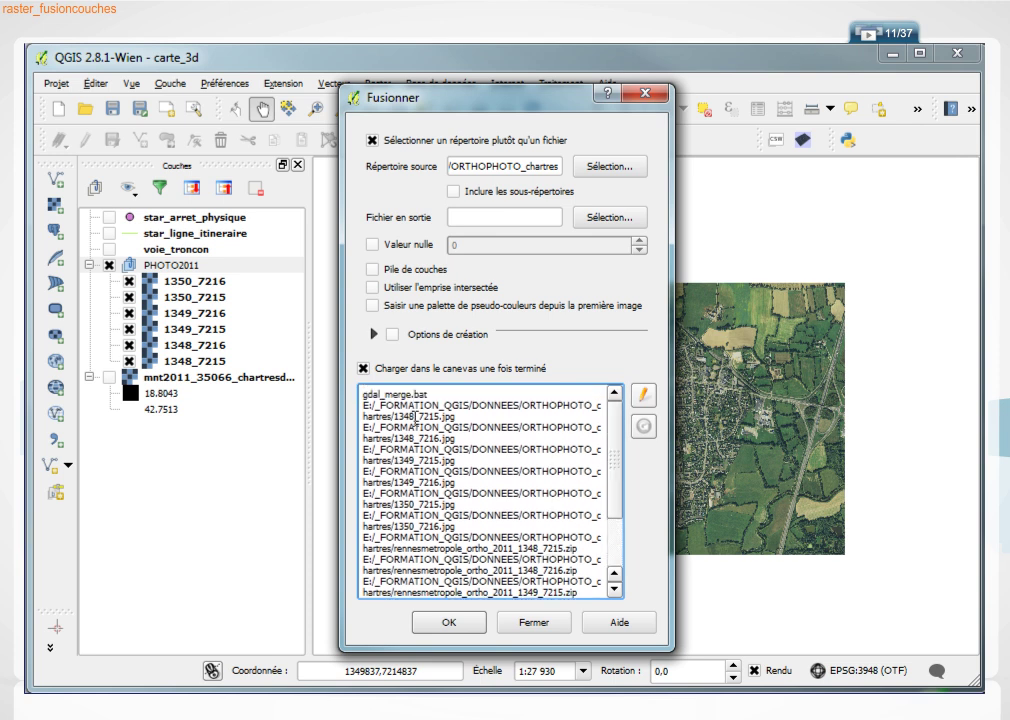
{"action": "double_click", "coordinate": [449, 525]}
{"action": "double_click", "coordinate": [452, 483]}
{"action": "scroll", "coordinate": [617, 557], "scroll_direction": "down", "scroll_amount": 2}
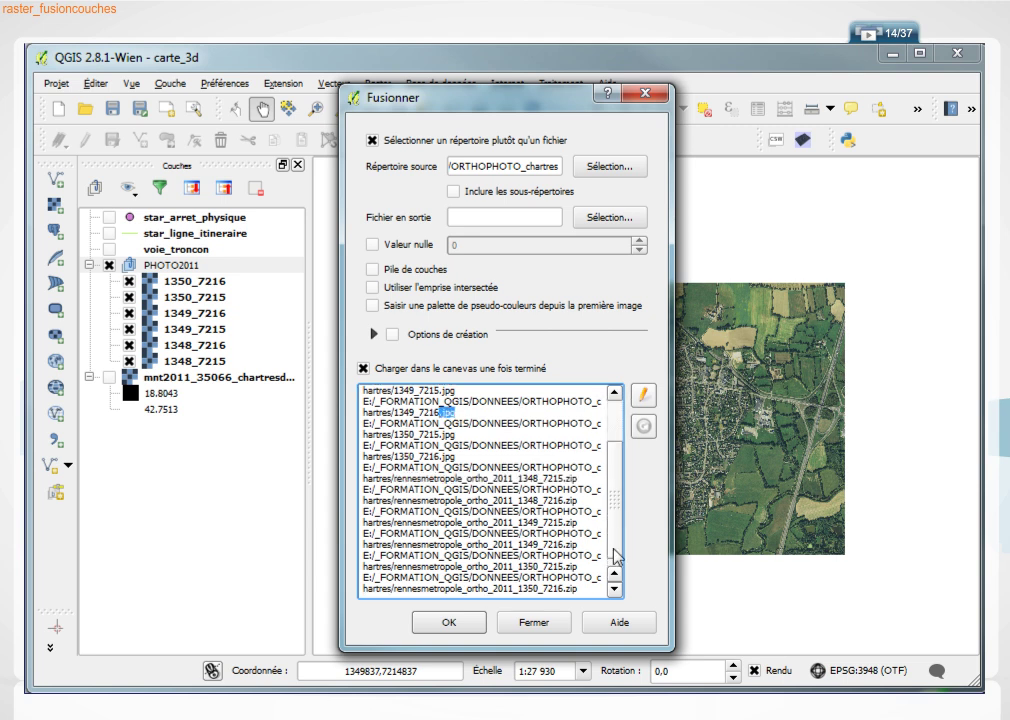
{"action": "double_click", "coordinate": [570, 479]}
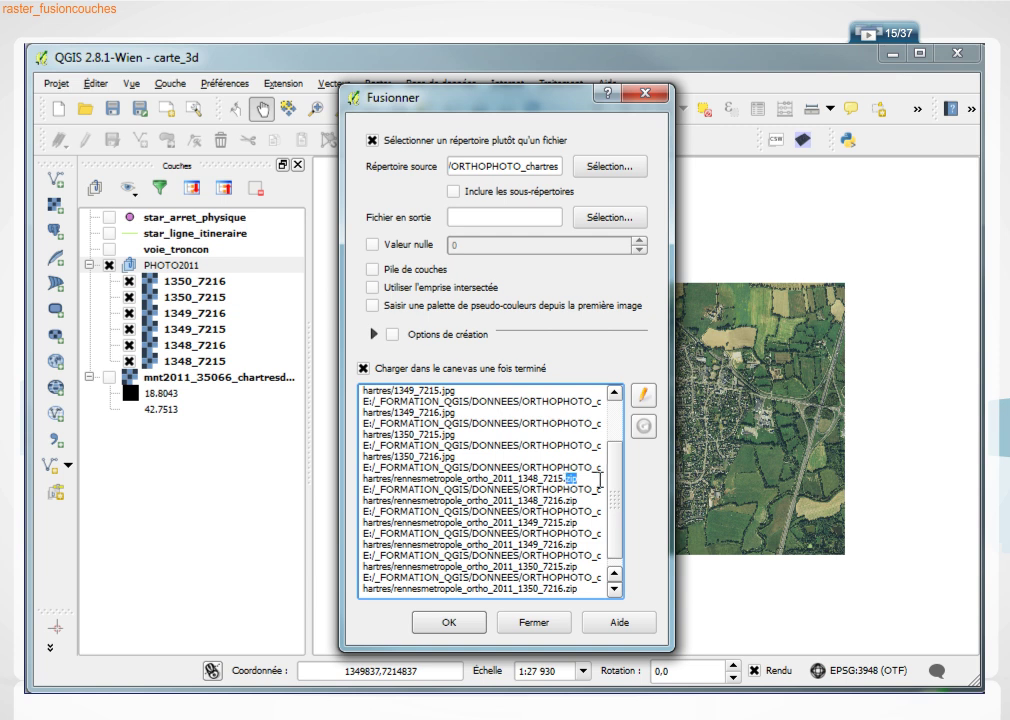
{"action": "left_click_drag", "start_coordinate": [620, 470], "coordinate": [617, 429]}
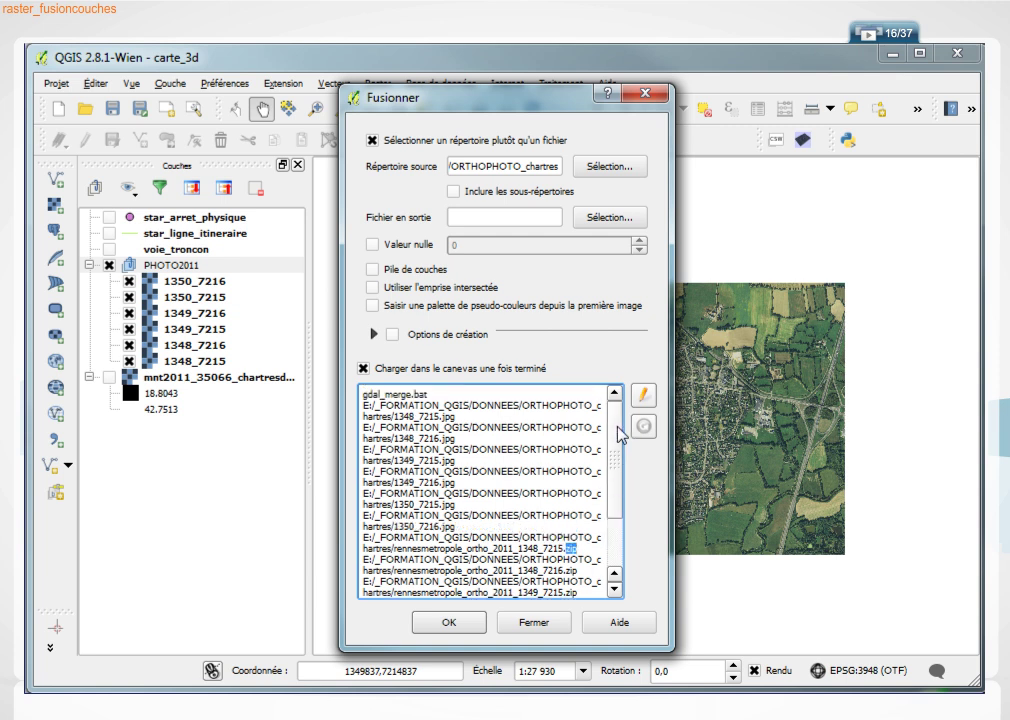
Set the merge output to a GeoTIFF named Photo2011_Chartres in the DONNEES\TESTS folder.
{"action": "left_click", "coordinate": [494, 214]}
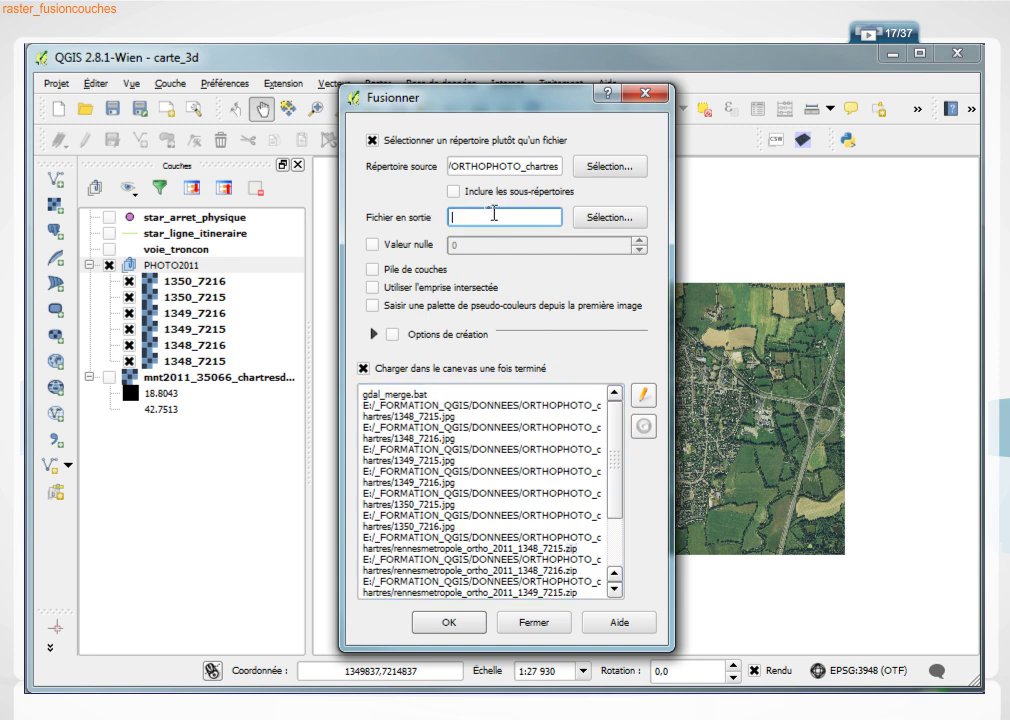
{"action": "left_click", "coordinate": [609, 219]}
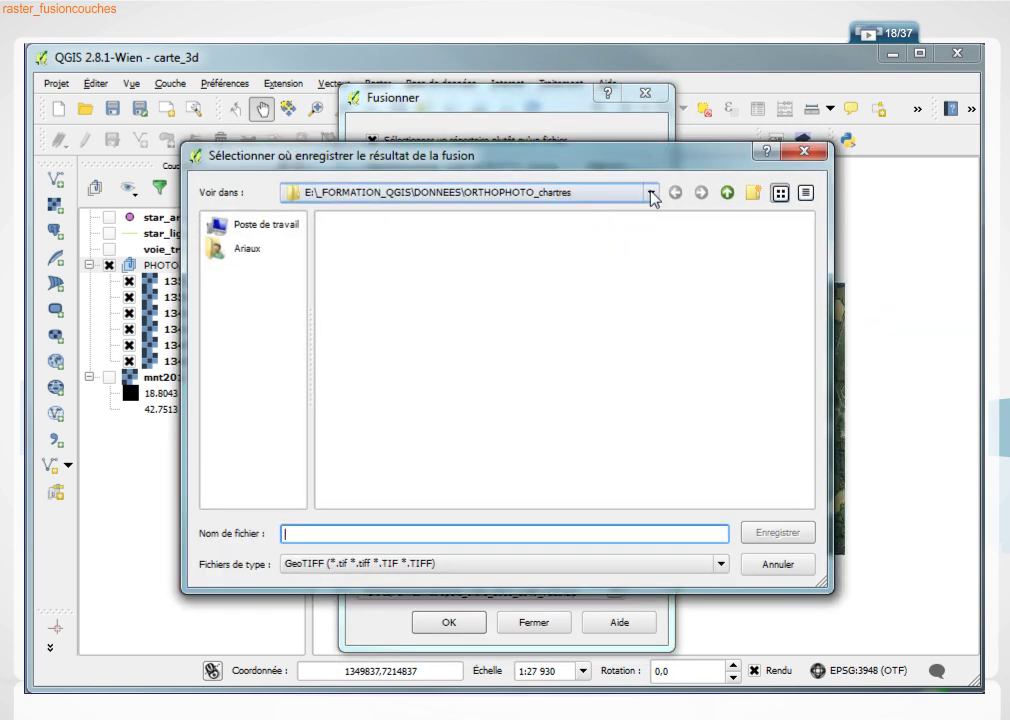
{"action": "left_click", "coordinate": [727, 192]}
{"action": "double_click", "coordinate": [366, 462]}
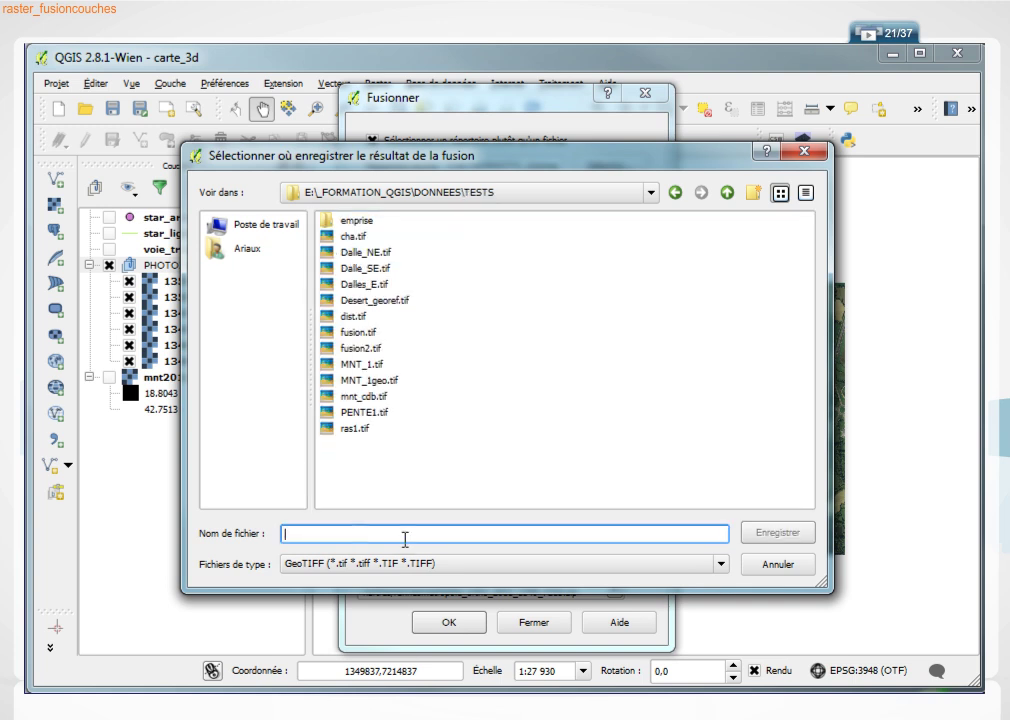
{"action": "type", "text": "Photo"}
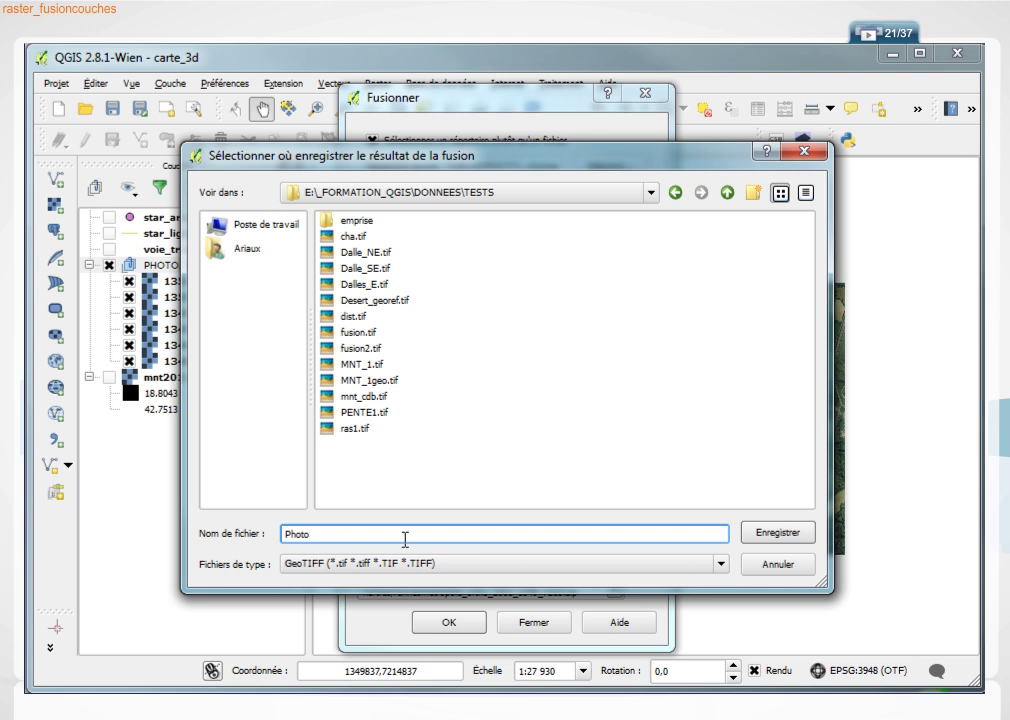
{"action": "type", "text": "2011_Chartres"}
{"action": "left_click", "coordinate": [778, 535]}
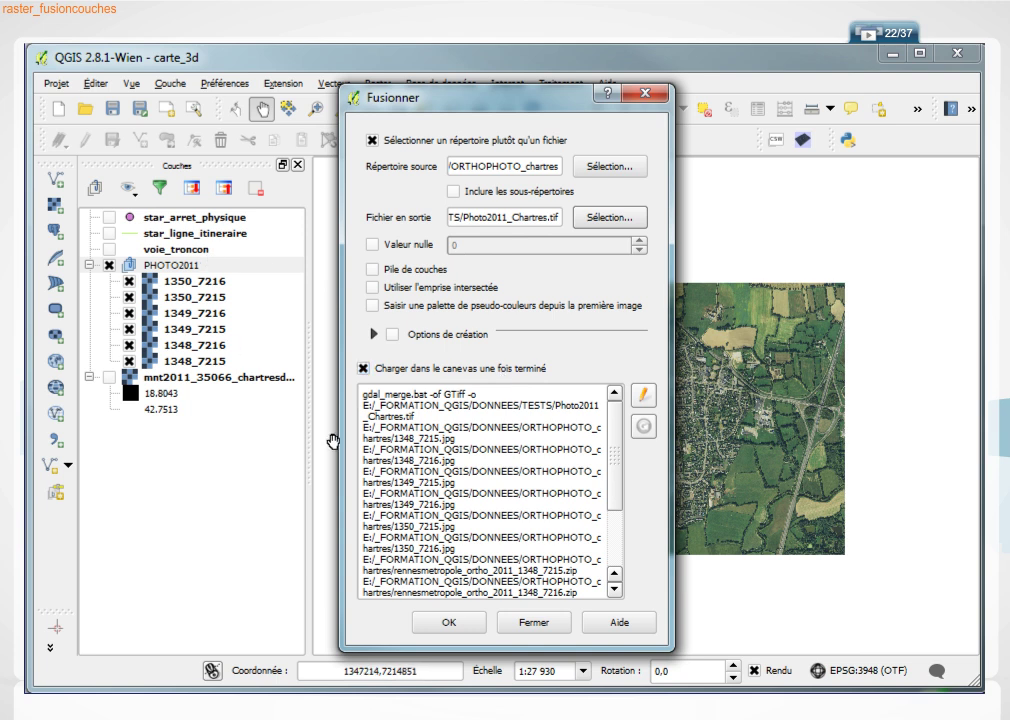
Run the merge, specify the coordinate reference system for Photo2011_Chartres and acknowledge the end of processing.
{"action": "left_click", "coordinate": [449, 621]}
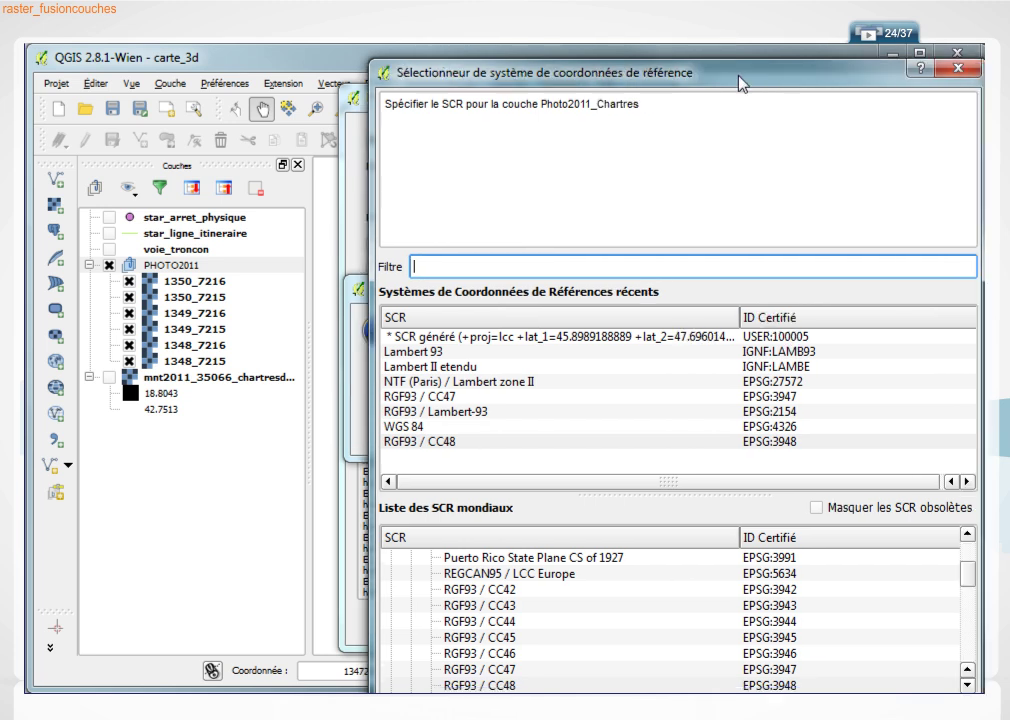
{"action": "left_click_drag", "start_coordinate": [739, 81], "coordinate": [623, 62]}
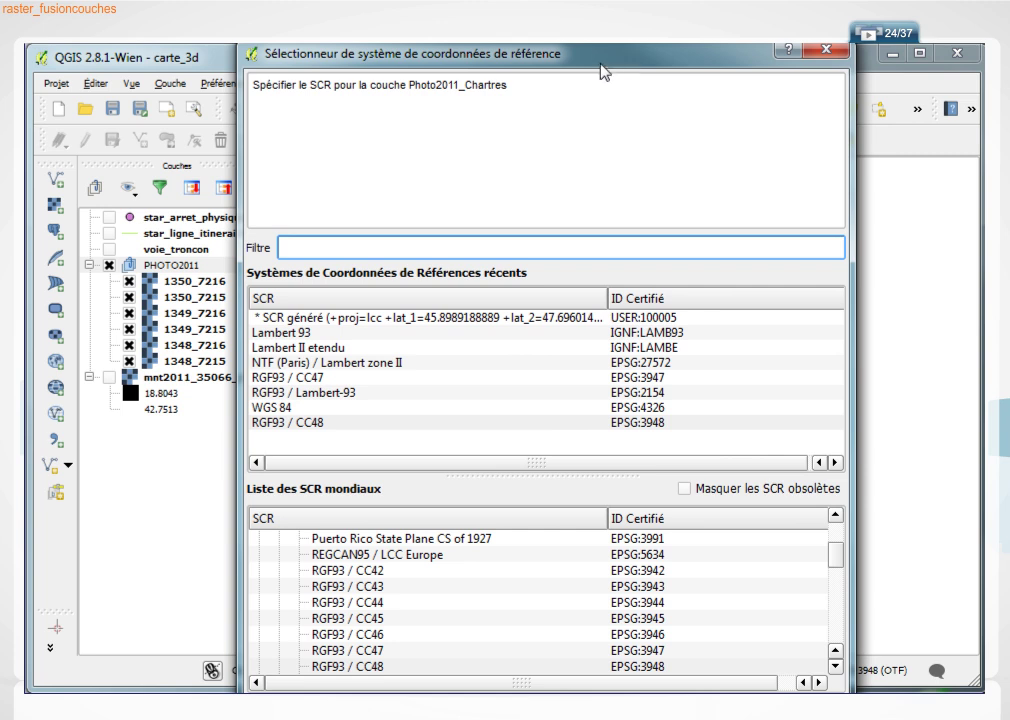
{"action": "left_click_drag", "start_coordinate": [601, 65], "coordinate": [598, 24]}
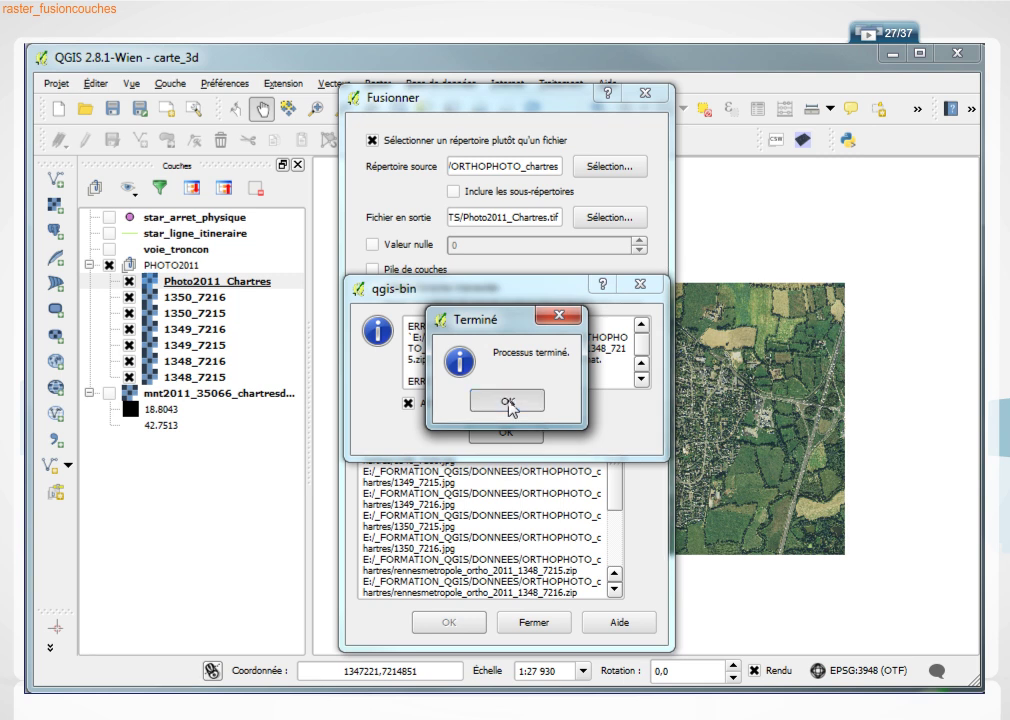
{"action": "left_click", "coordinate": [507, 402]}
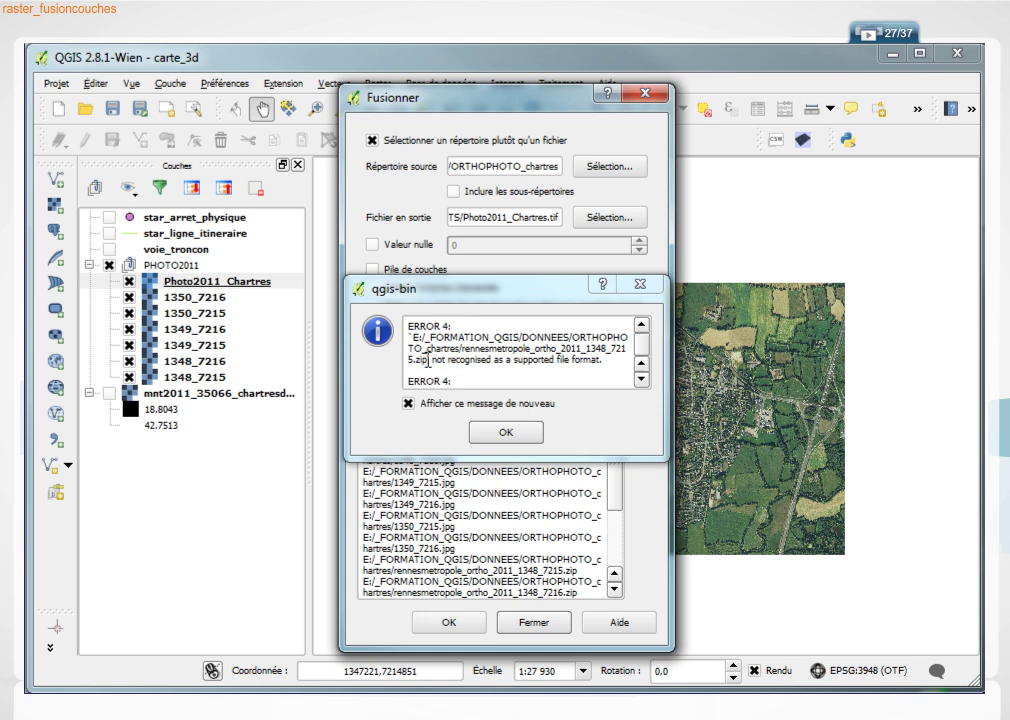
Read through the merge's message report on the source files and close the merge tool.
{"action": "left_click_drag", "start_coordinate": [429, 362], "coordinate": [406, 362]}
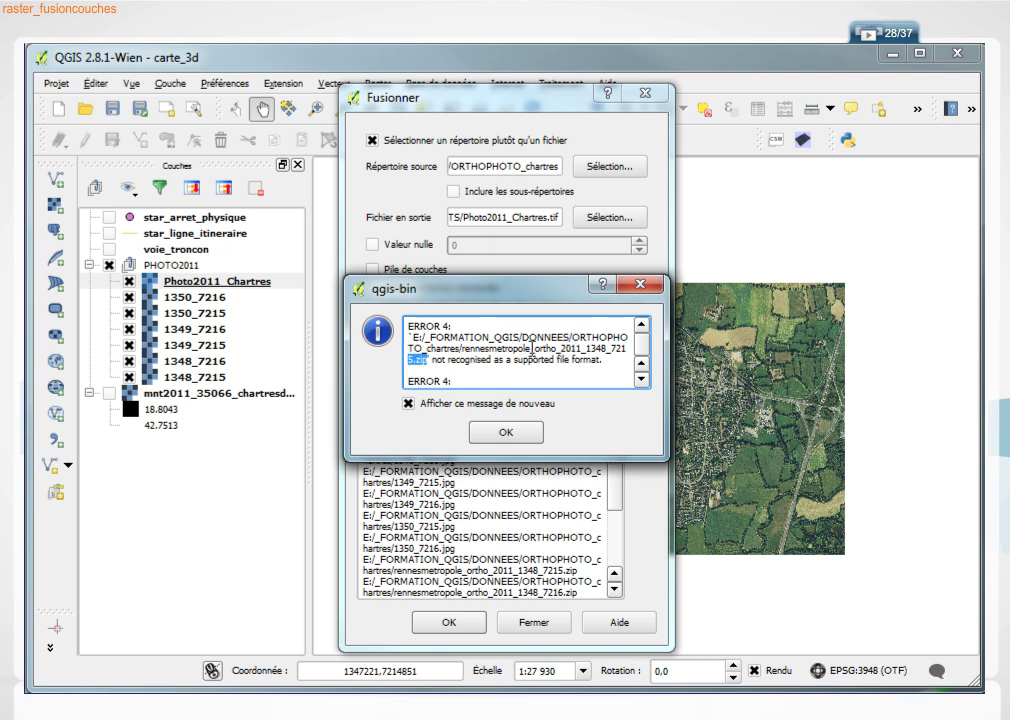
{"action": "left_click", "coordinate": [641, 379]}
{"action": "left_click", "coordinate": [641, 379]}
{"action": "left_click", "coordinate": [641, 379]}
{"action": "left_click", "coordinate": [641, 379]}
{"action": "left_click", "coordinate": [641, 379]}
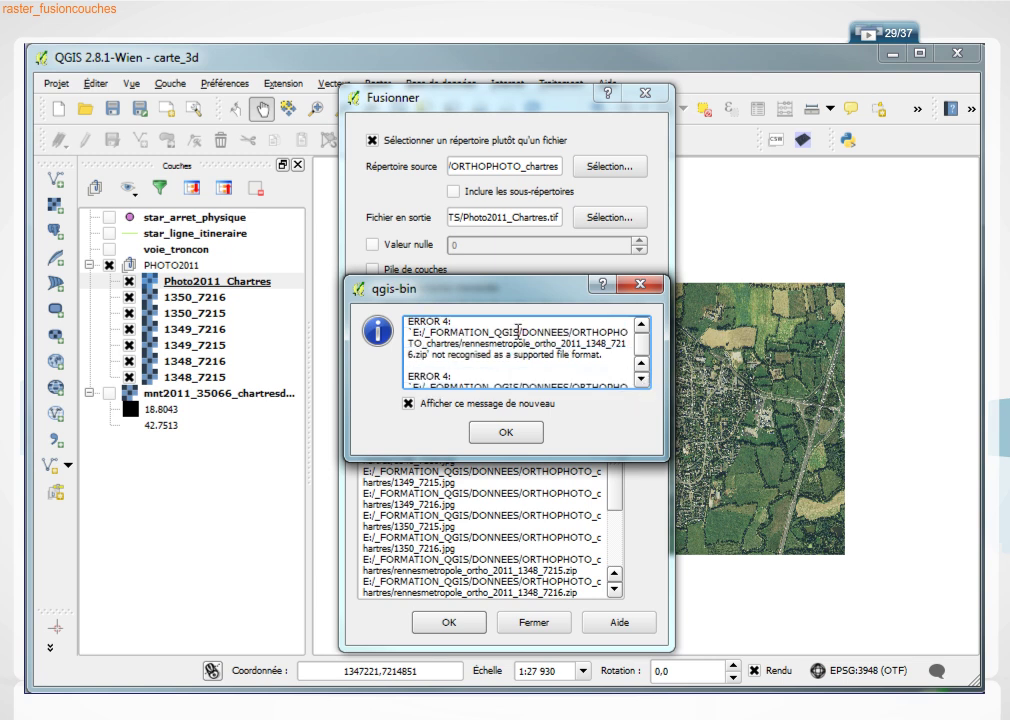
{"action": "left_click", "coordinate": [524, 434]}
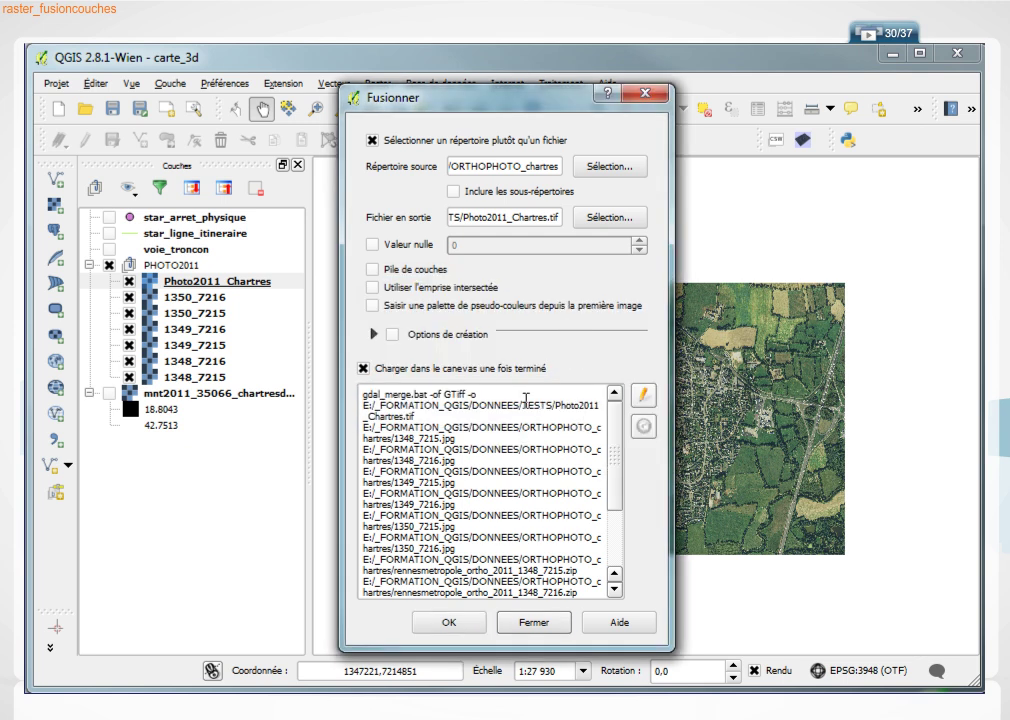
{"action": "left_click", "coordinate": [533, 624]}
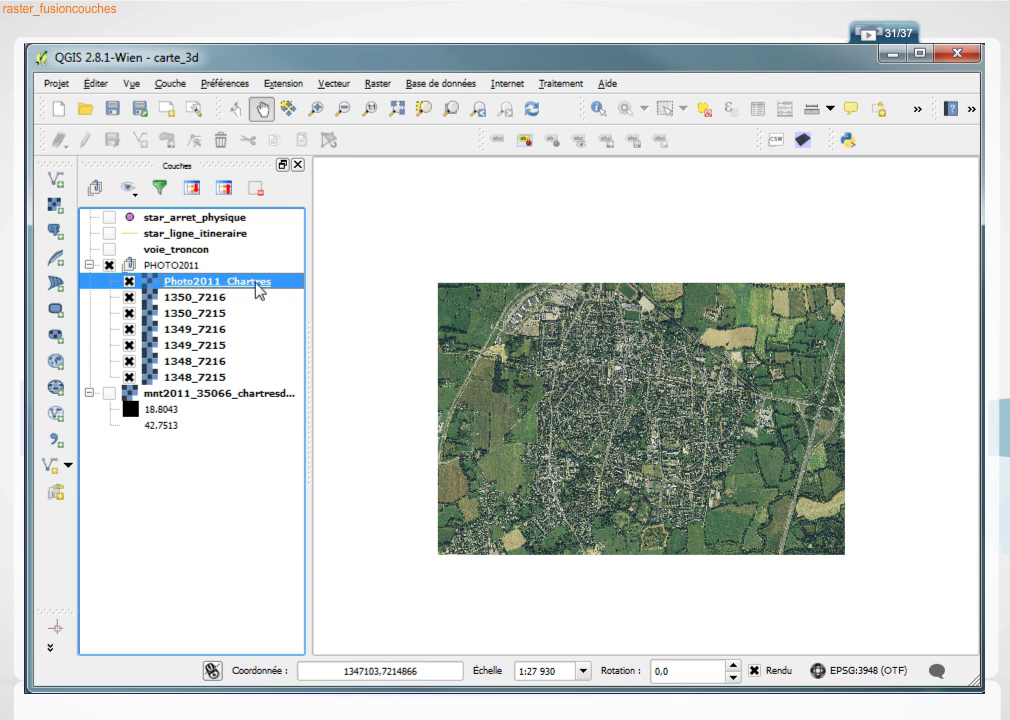
Move the Photo2011_Chartres layer out of the PHOTO2011 group to just below star_arret_physique, and hide the PHOTO2011 group.
{"action": "left_click_drag", "start_coordinate": [258, 290], "coordinate": [222, 227]}
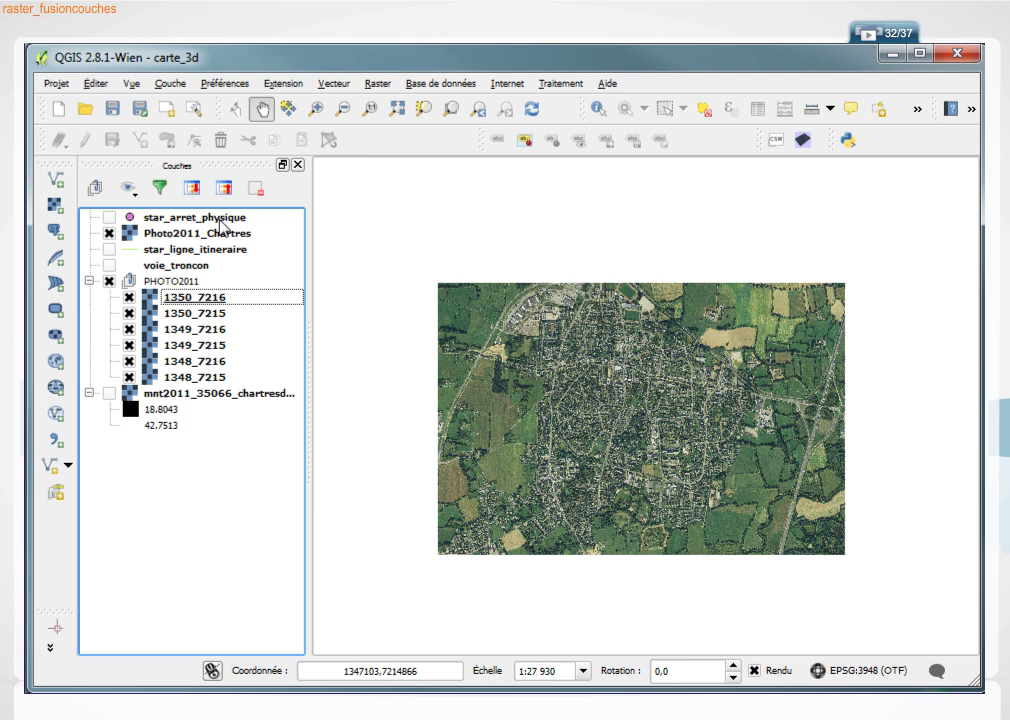
{"action": "left_click", "coordinate": [110, 282]}
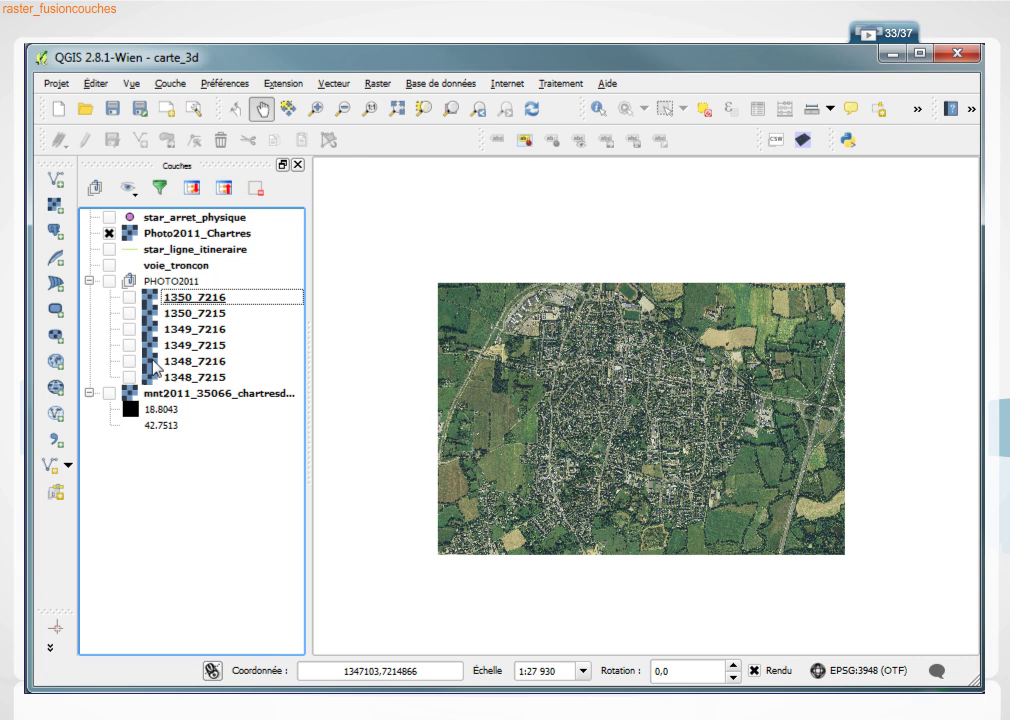
{"action": "left_click", "coordinate": [109, 233]}
{"action": "left_click", "coordinate": [108, 233]}
Inspect the merged photo's detail up close and compare it with the original tiles by showing PHOTO2011 and hiding Photo2011_Chartres.
{"action": "scroll", "coordinate": [666, 477], "scroll_direction": "up", "scroll_amount": 3}
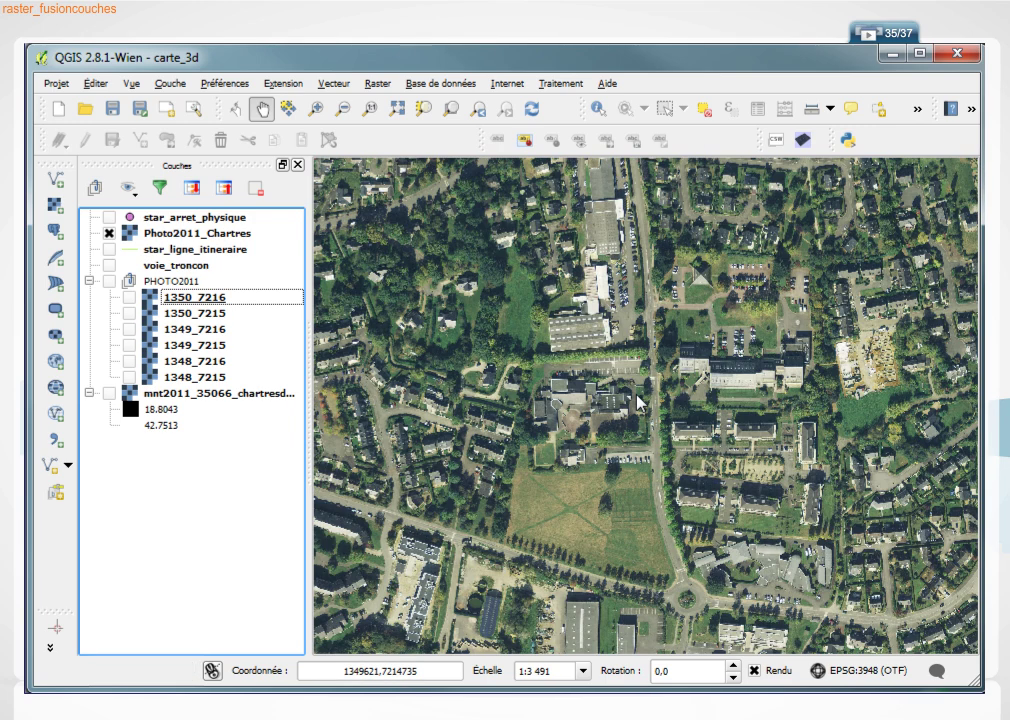
{"action": "scroll", "coordinate": [638, 401], "scroll_direction": "up", "scroll_amount": 2}
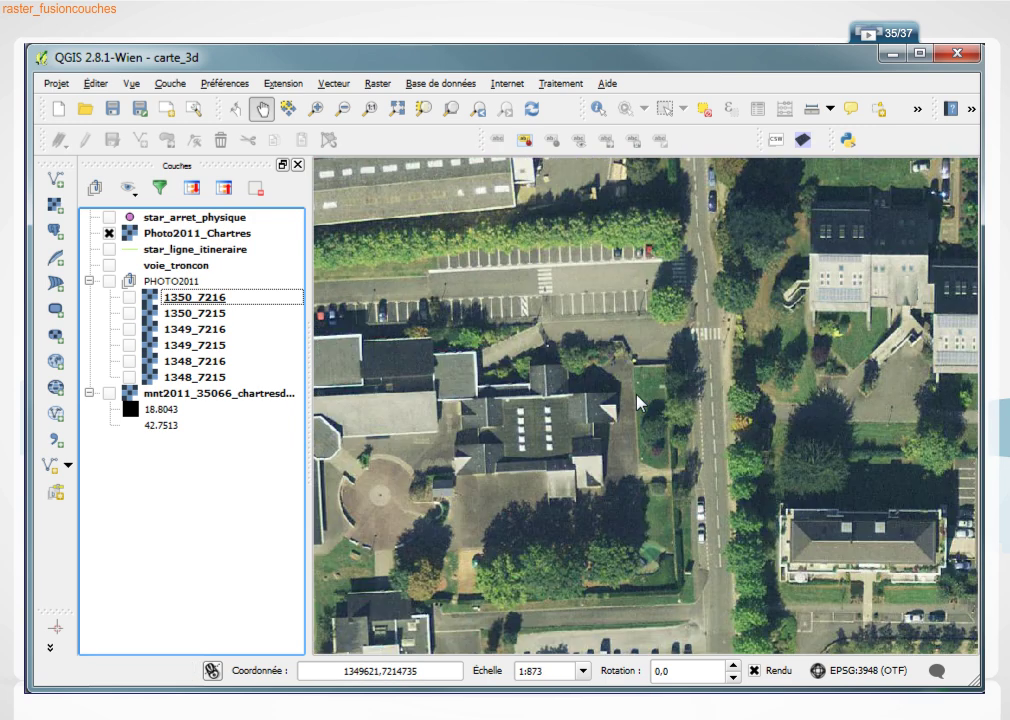
{"action": "scroll", "coordinate": [638, 401], "scroll_direction": "up", "scroll_amount": 1}
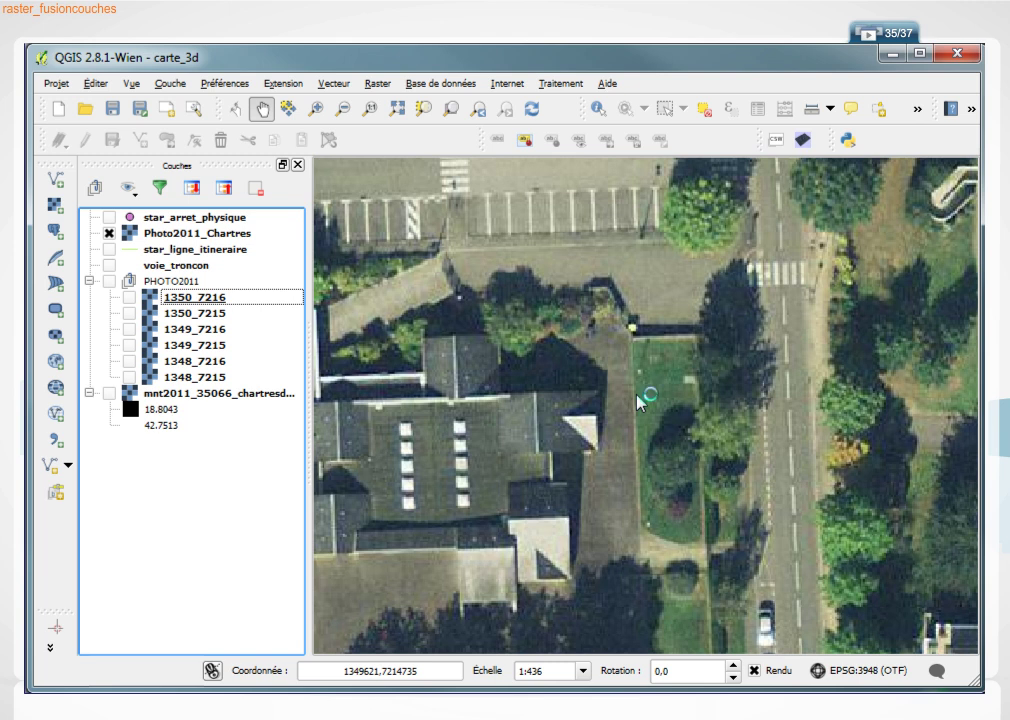
{"action": "scroll", "coordinate": [780, 285], "scroll_direction": "down", "scroll_amount": 1}
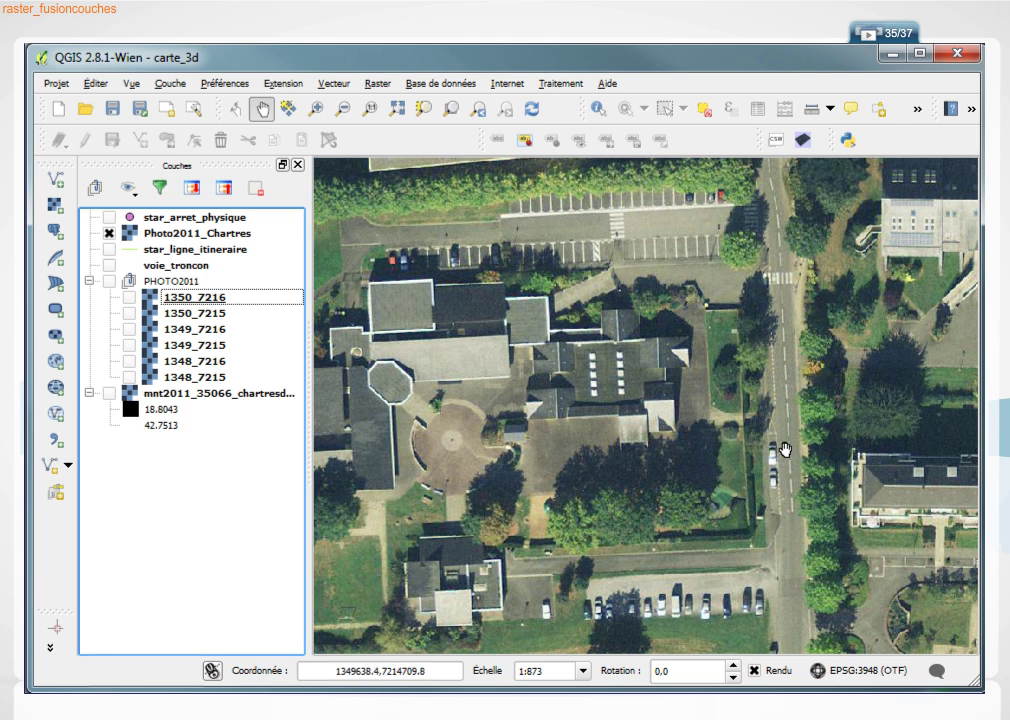
{"action": "left_click", "coordinate": [109, 282]}
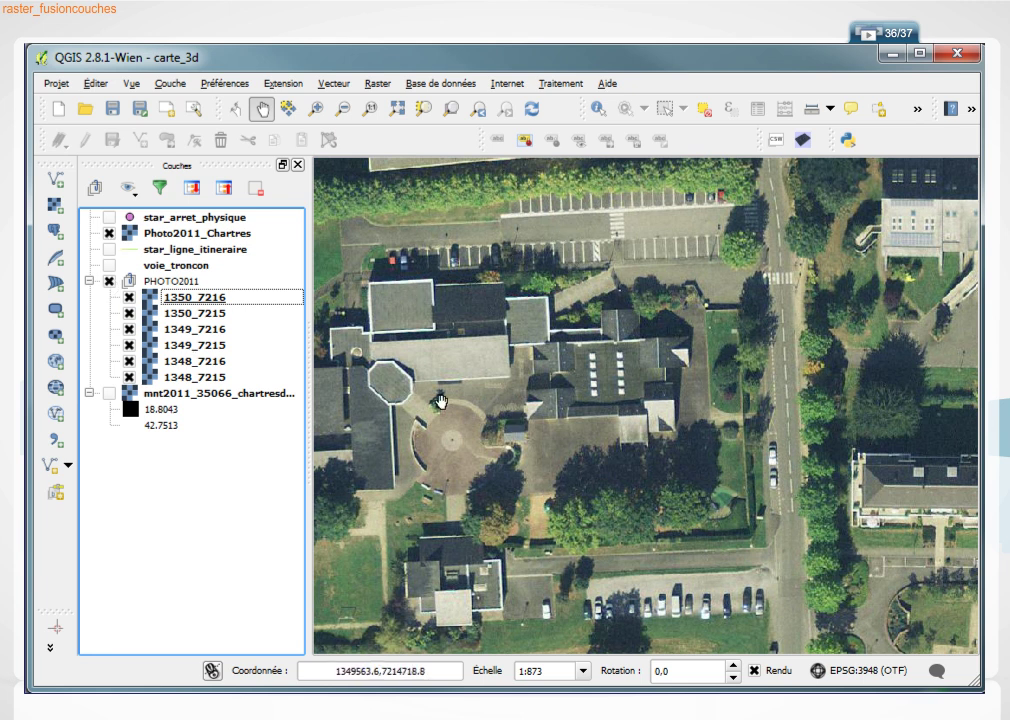
{"action": "left_click", "coordinate": [109, 233]}
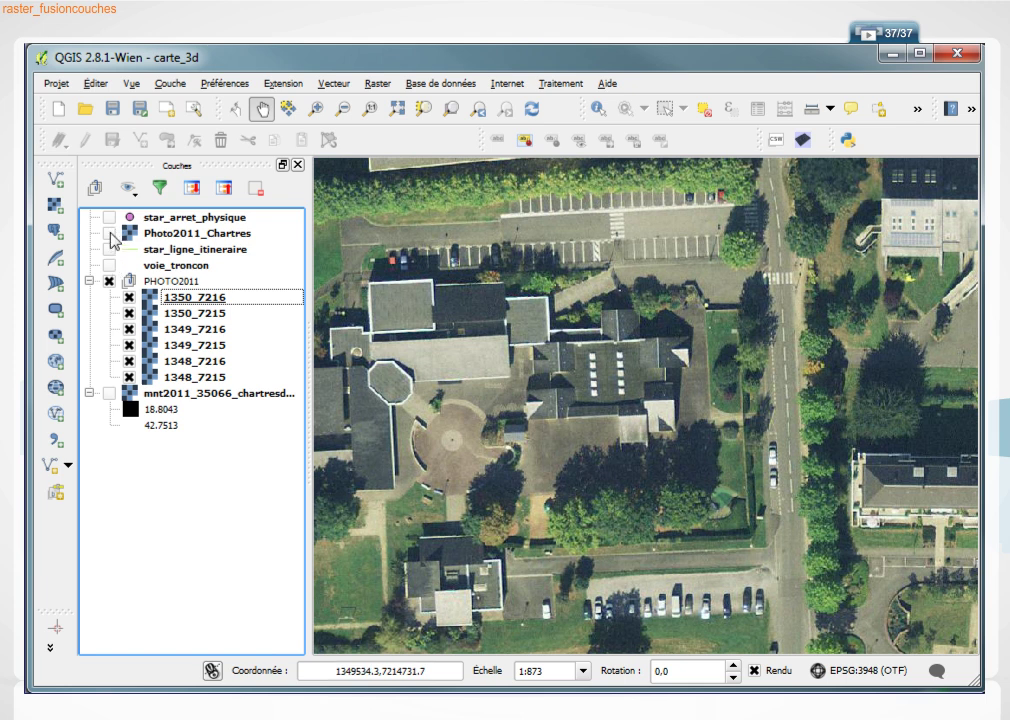